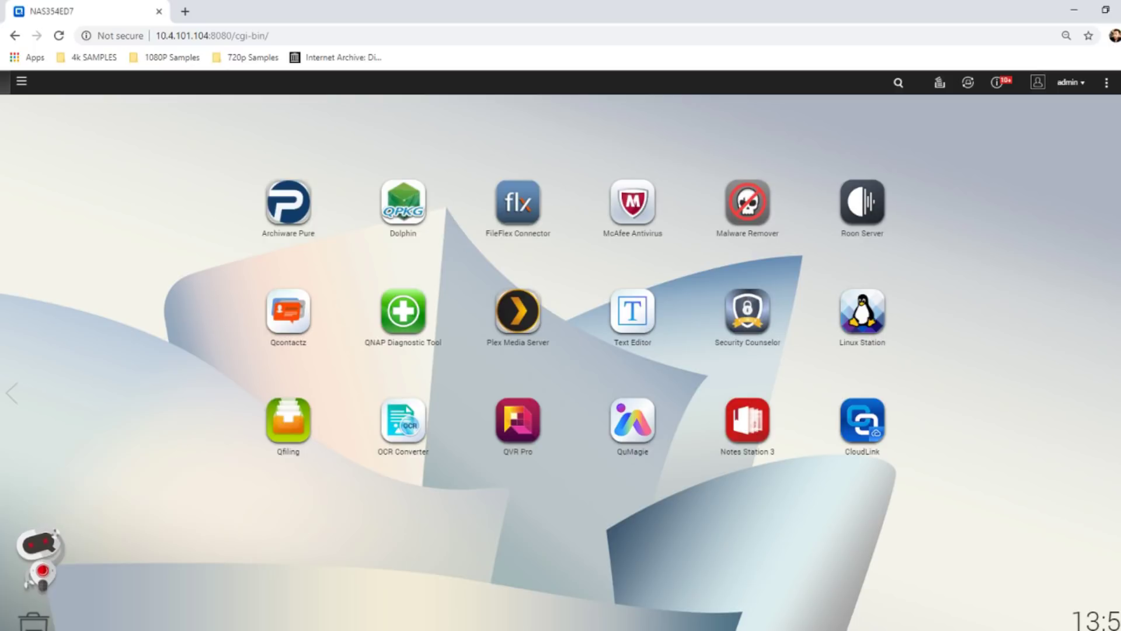
- Launch Linux Station and reposition its window back to the centre
scroll(582, 436, up, 1)
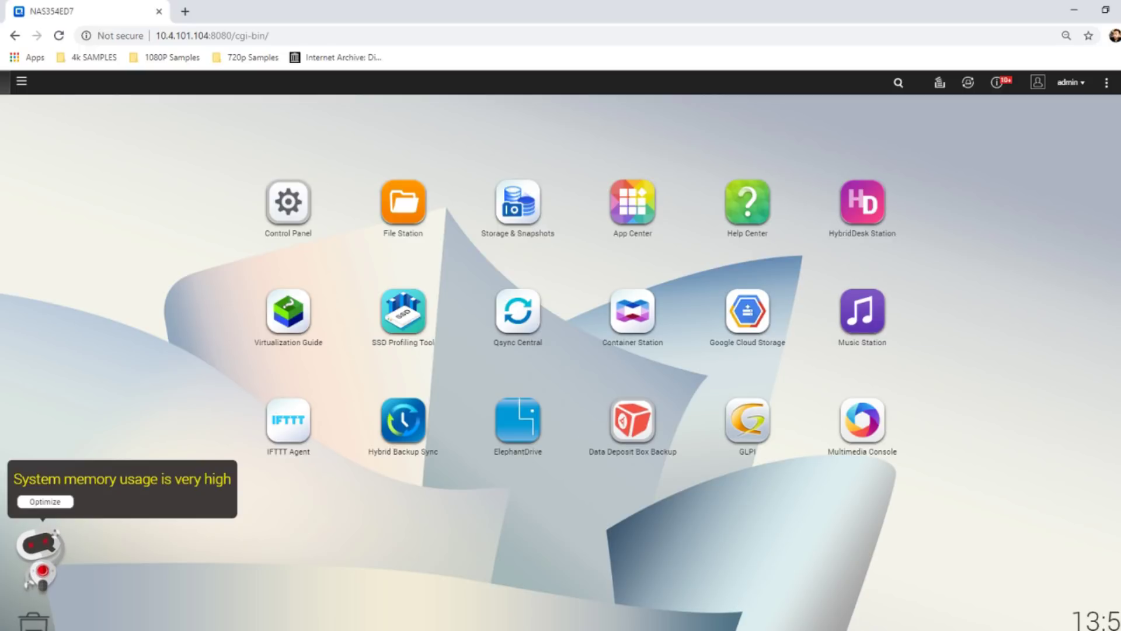
scroll(951, 421, down, 1)
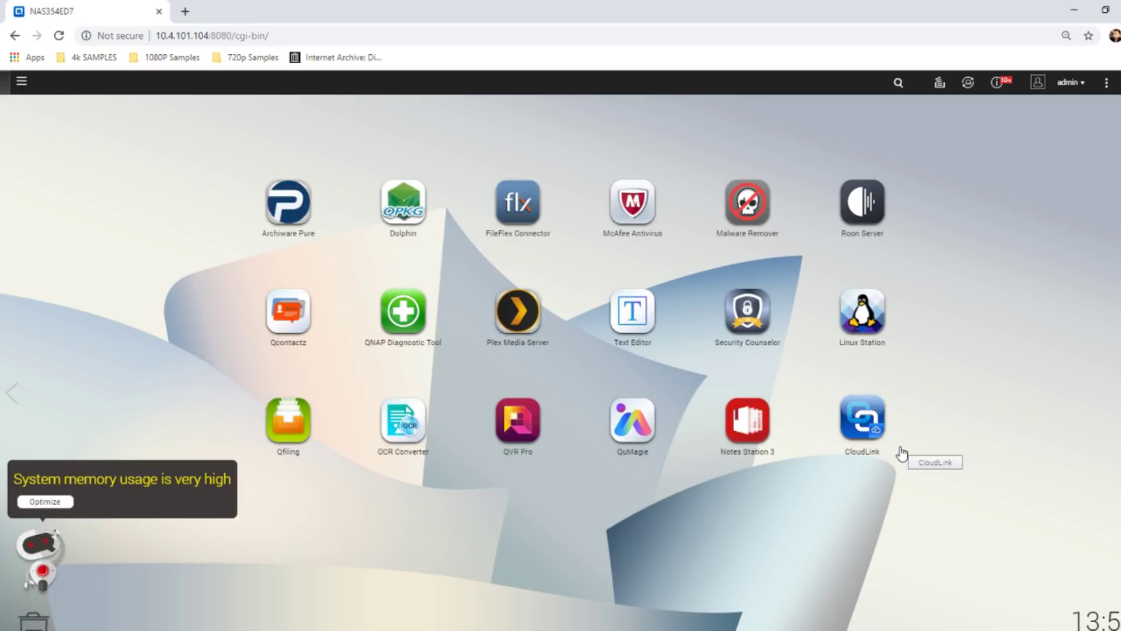
click(866, 316)
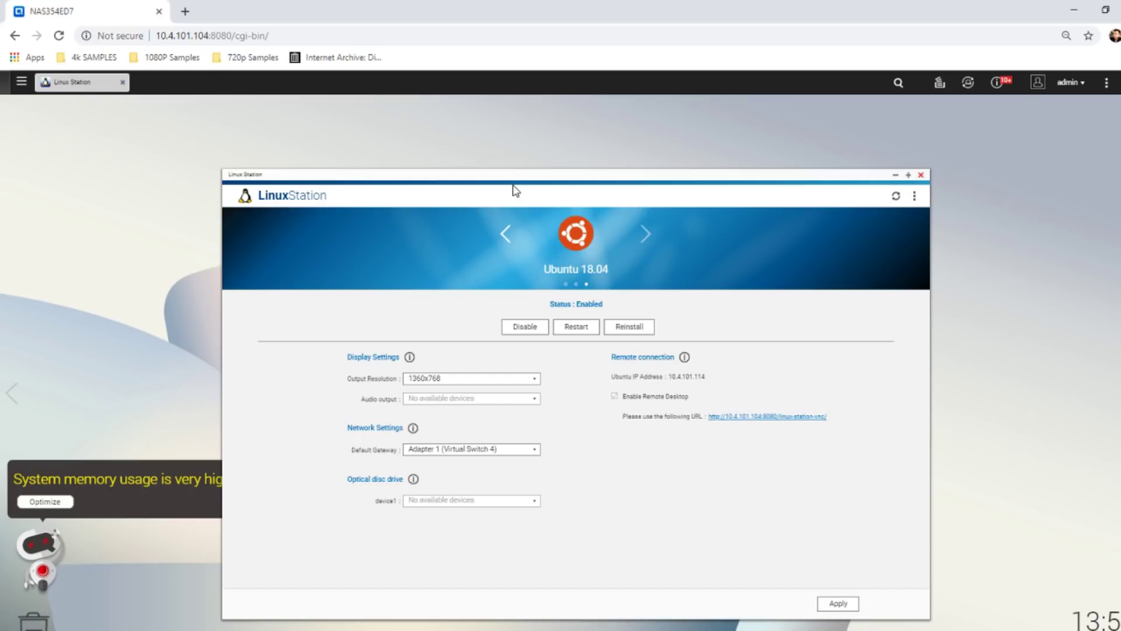
drag(513, 170, 561, 439)
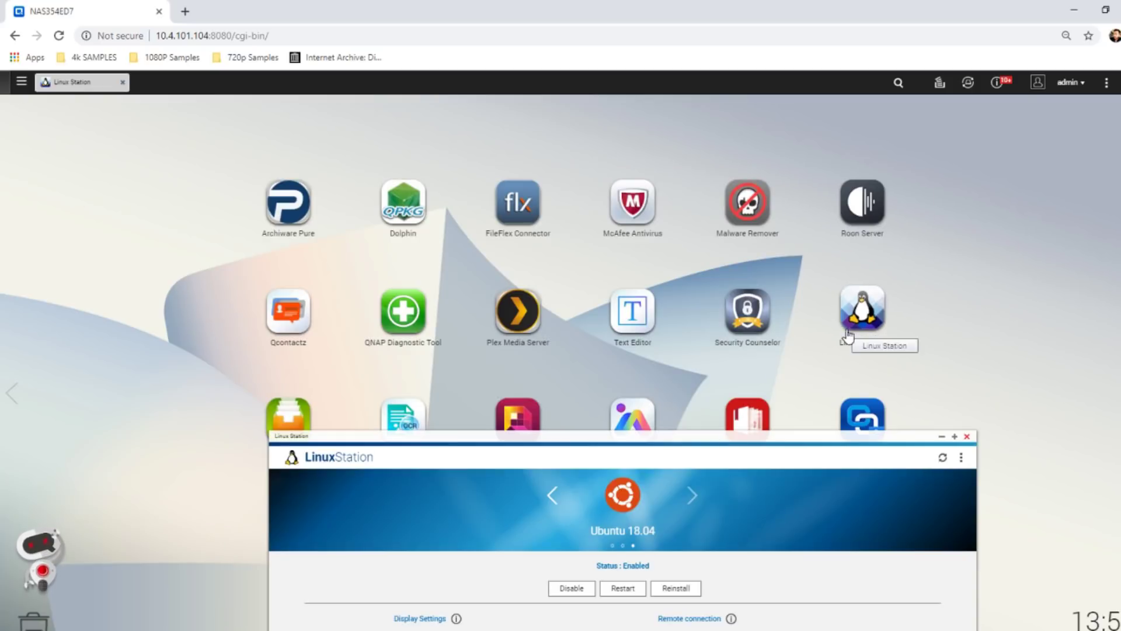
click(849, 329)
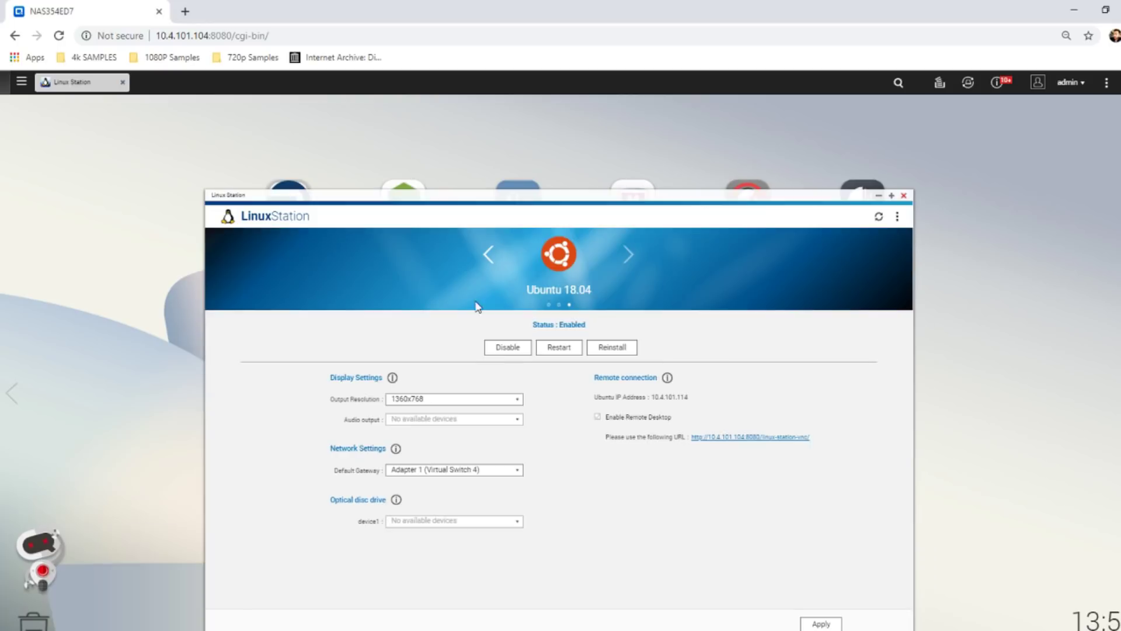
- Browse the distribution carousel back to Ubuntu 18.04 and view its output resolution options
click(488, 257)
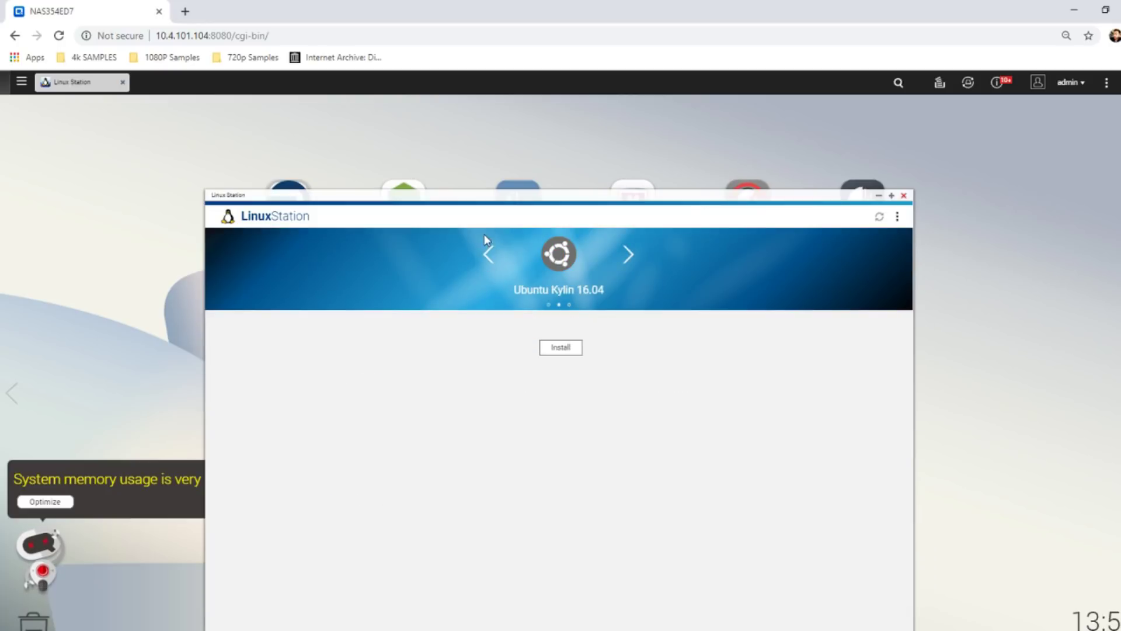
click(489, 255)
click(629, 256)
click(628, 257)
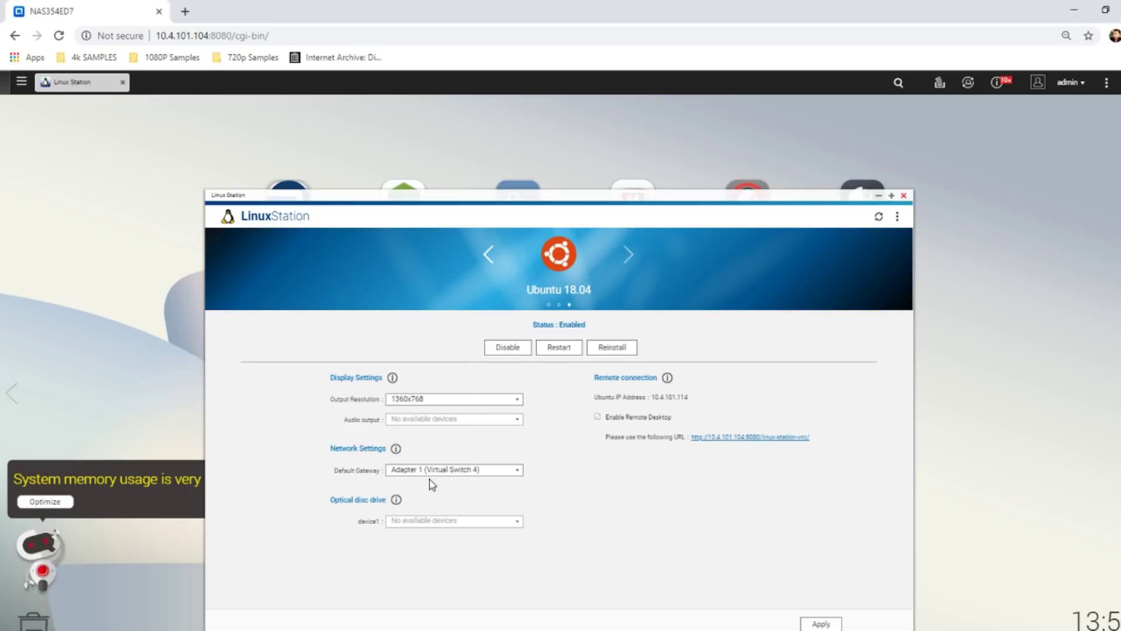
click(414, 398)
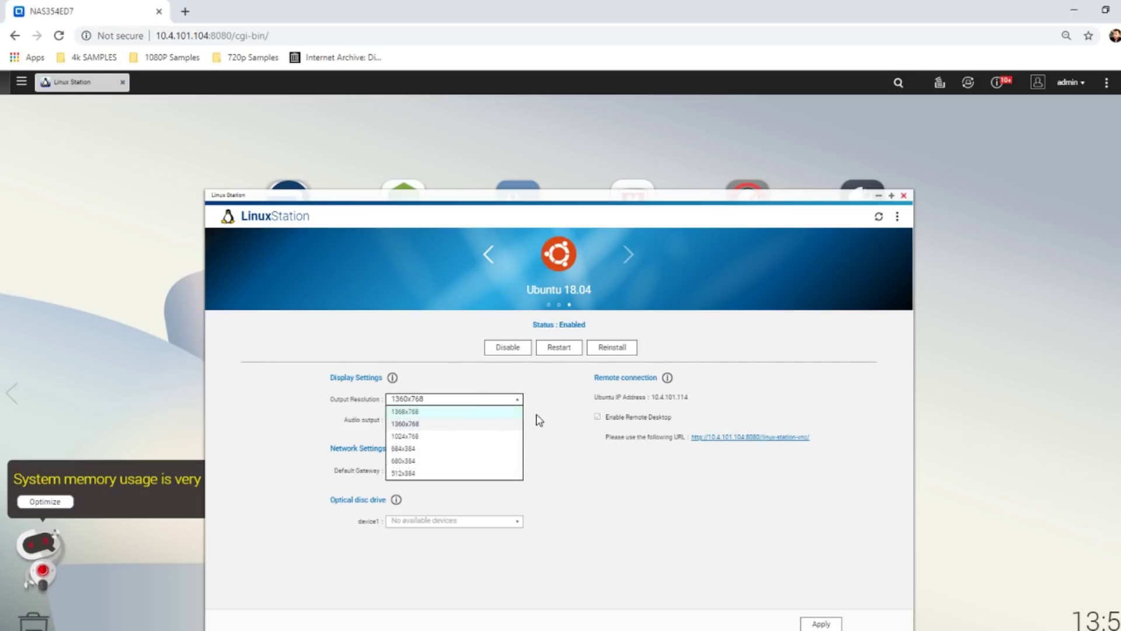
- Confirm the 1360x768 resolution and launch the Ubuntu 18.04 remote desktop link in a new tab
click(584, 428)
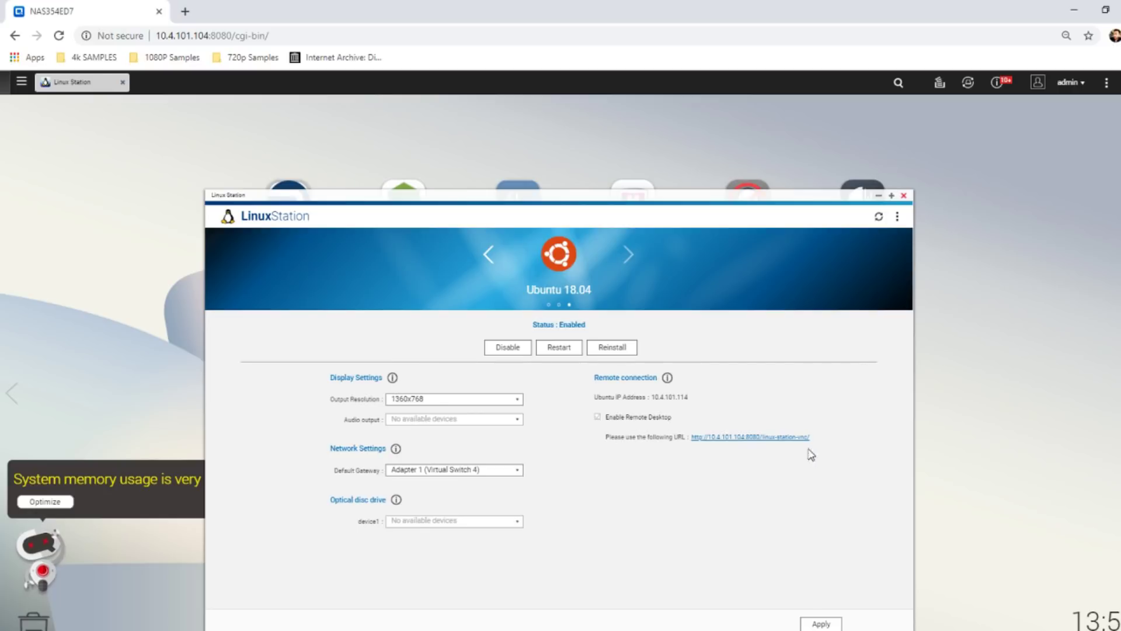
click(770, 437)
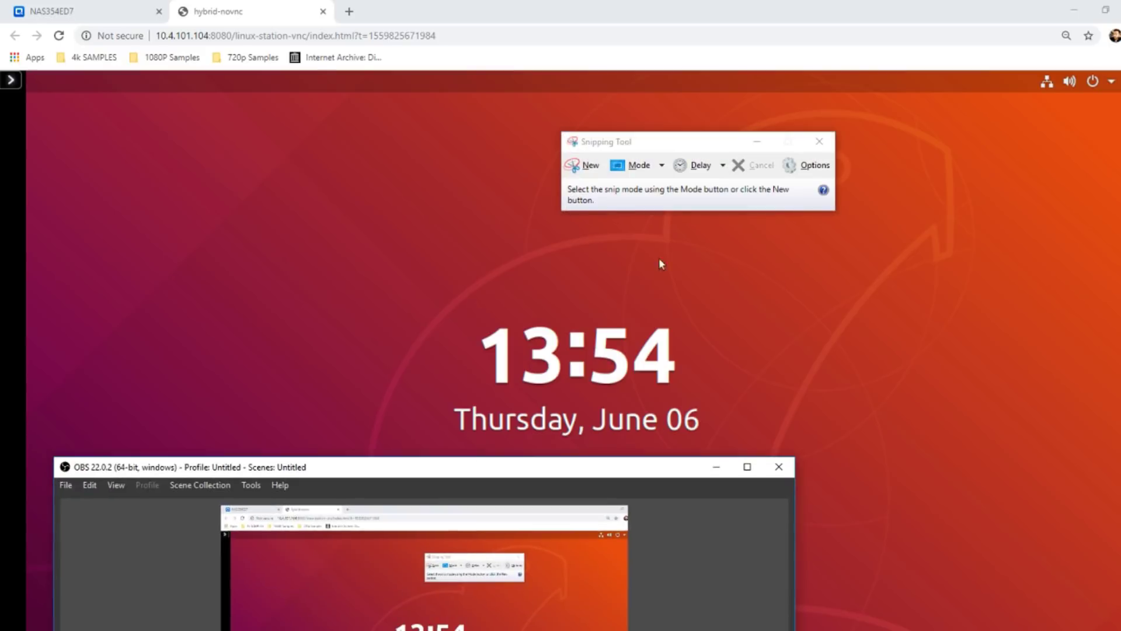
click(822, 139)
drag(614, 473, 587, 605)
click(587, 573)
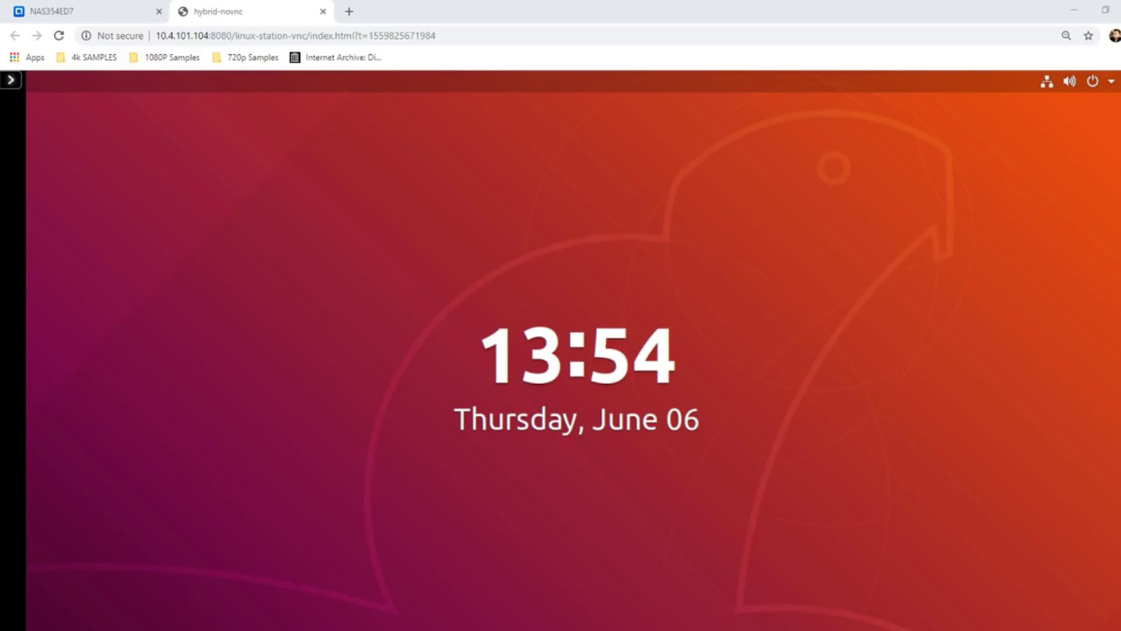
key(ctrl+shift+Escape)
drag(821, 362, 776, 213)
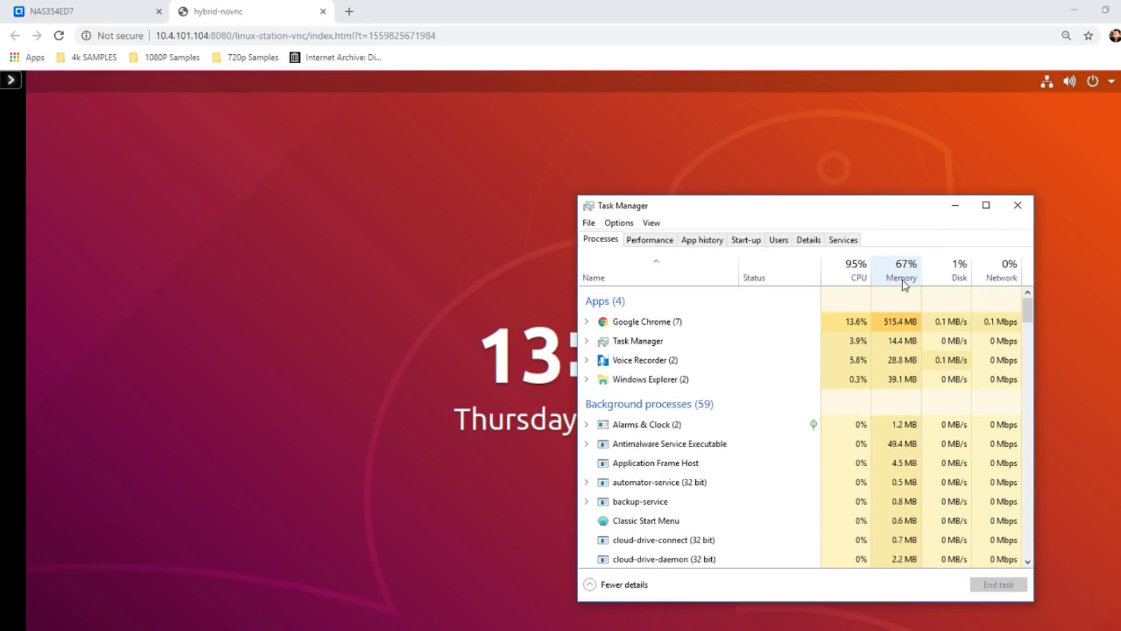
click(808, 192)
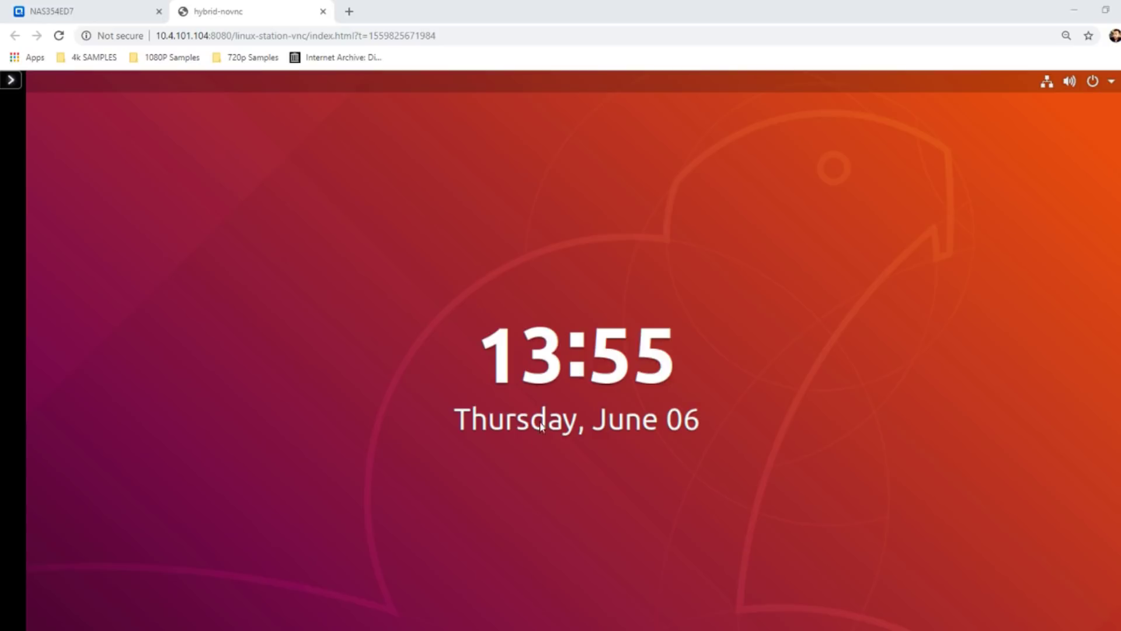
- Unlock Ubuntu, check the NAS health dashboard, then open the NAS shared folders in Ubuntu
click(547, 401)
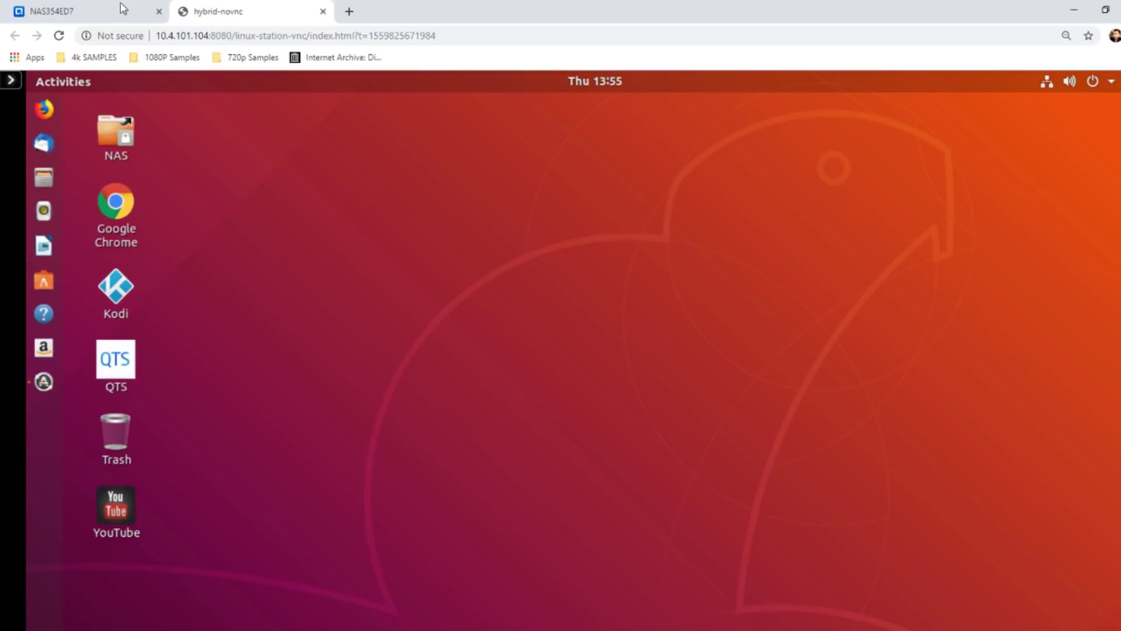
click(60, 16)
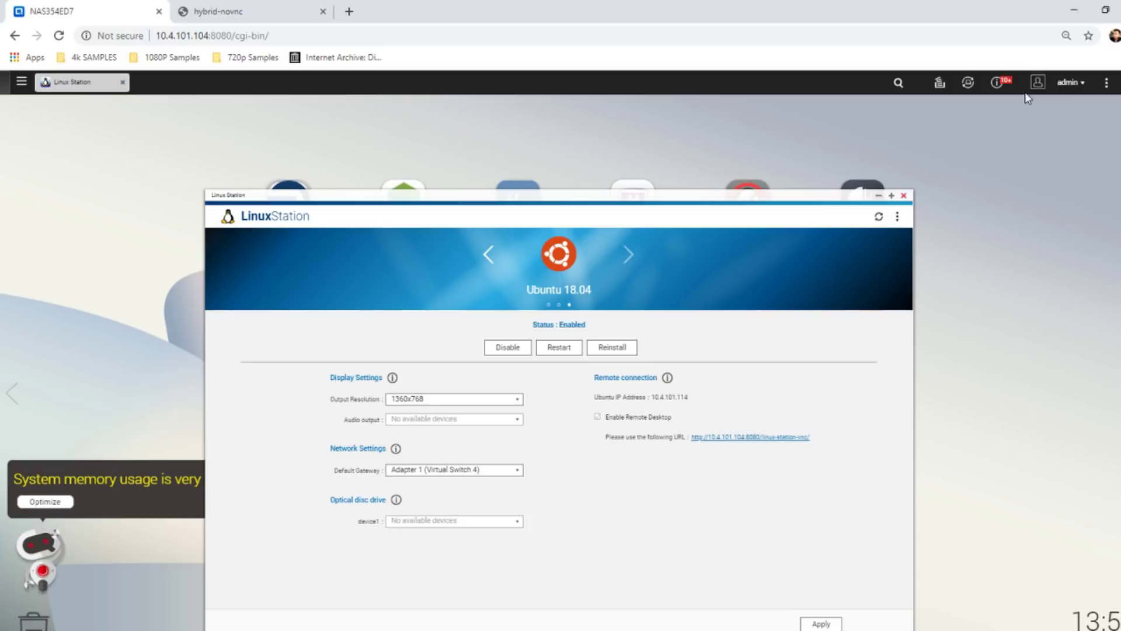
click(1112, 103)
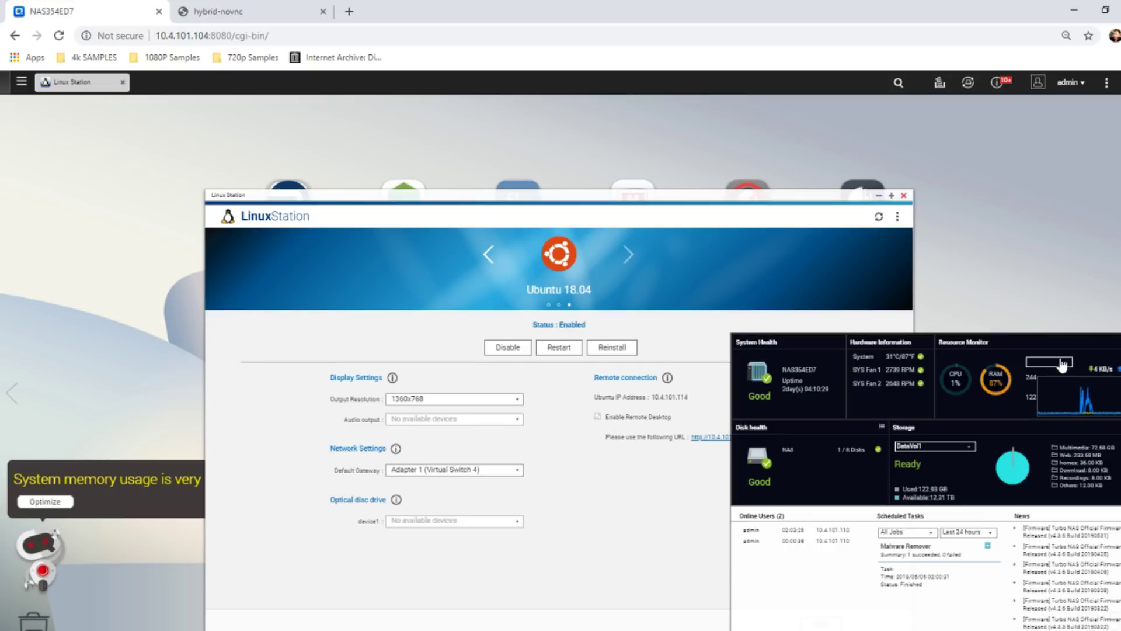
click(245, 11)
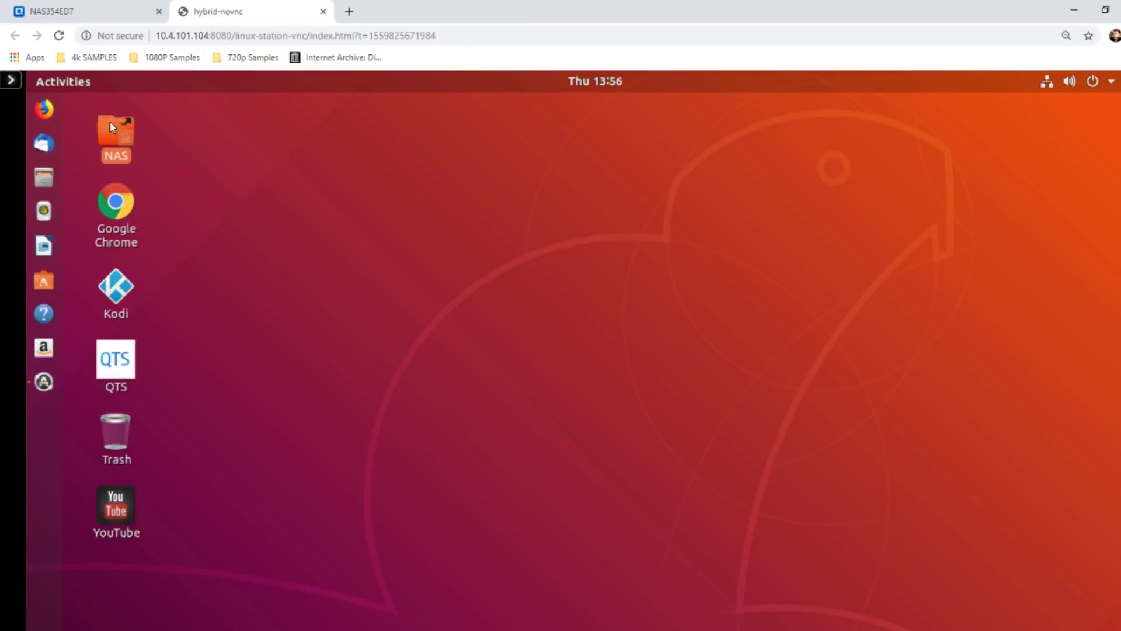
double_click(133, 137)
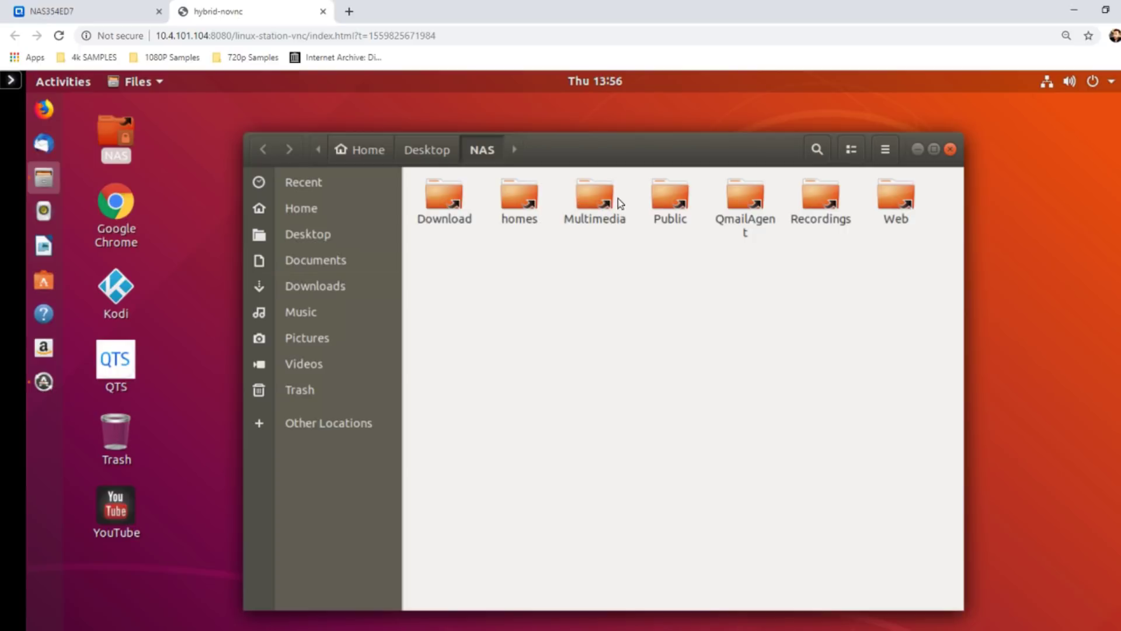
- Open the NAS Multimedia folder, then switch to the QTS tab and open its main menu
double_click(593, 188)
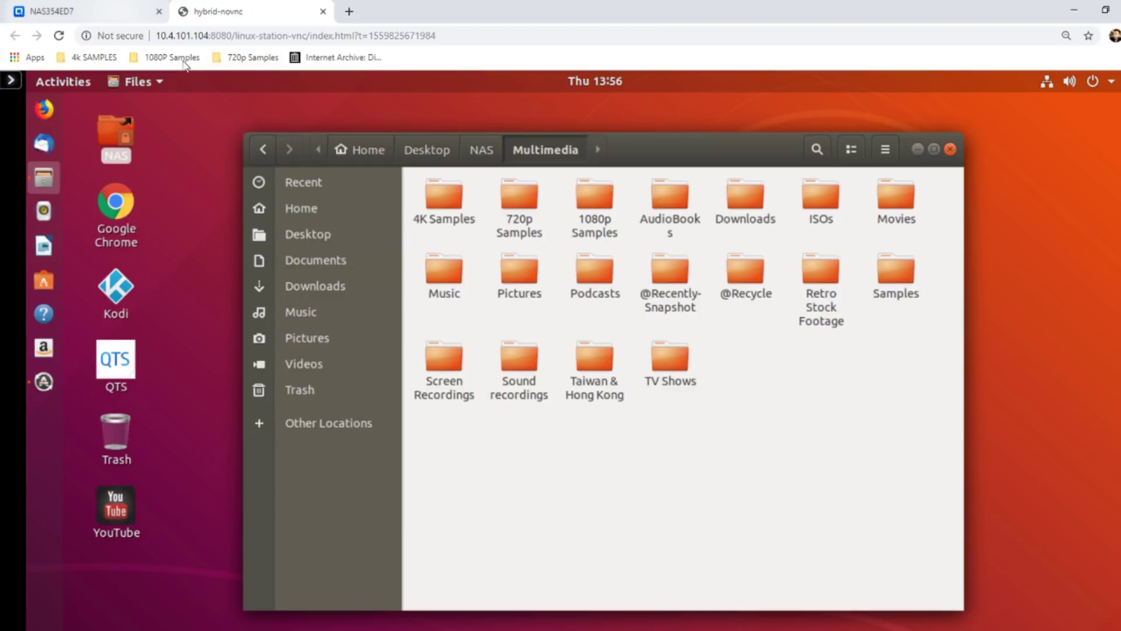
click(119, 13)
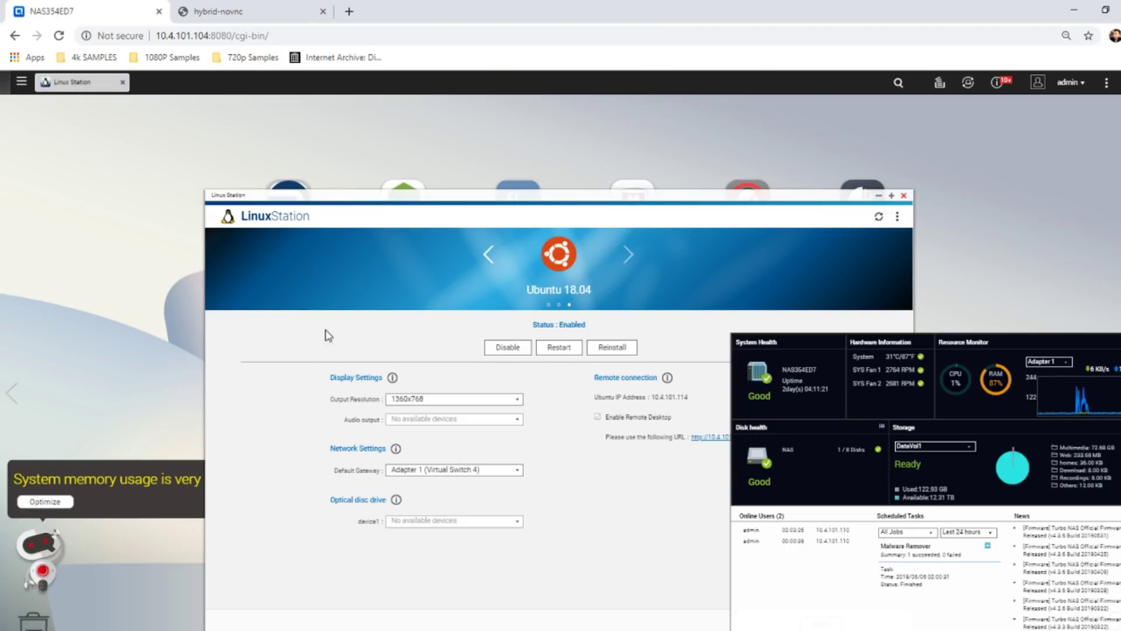
click(21, 83)
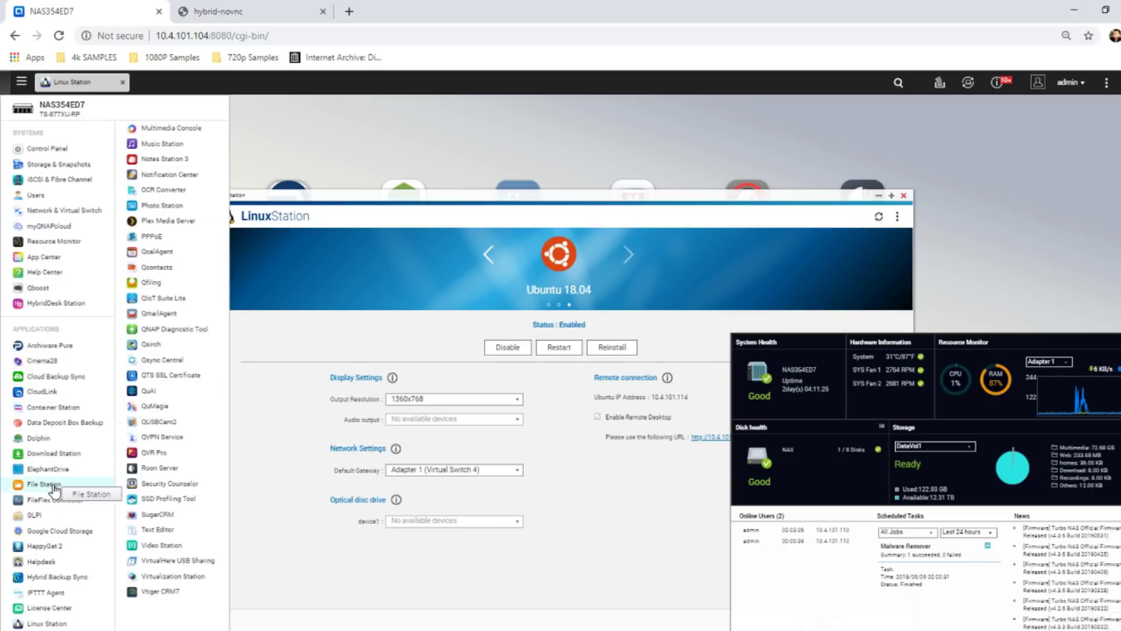
- Launch File Station 5 in QTS and return to the Ubuntu remote-desktop tab
click(417, 525)
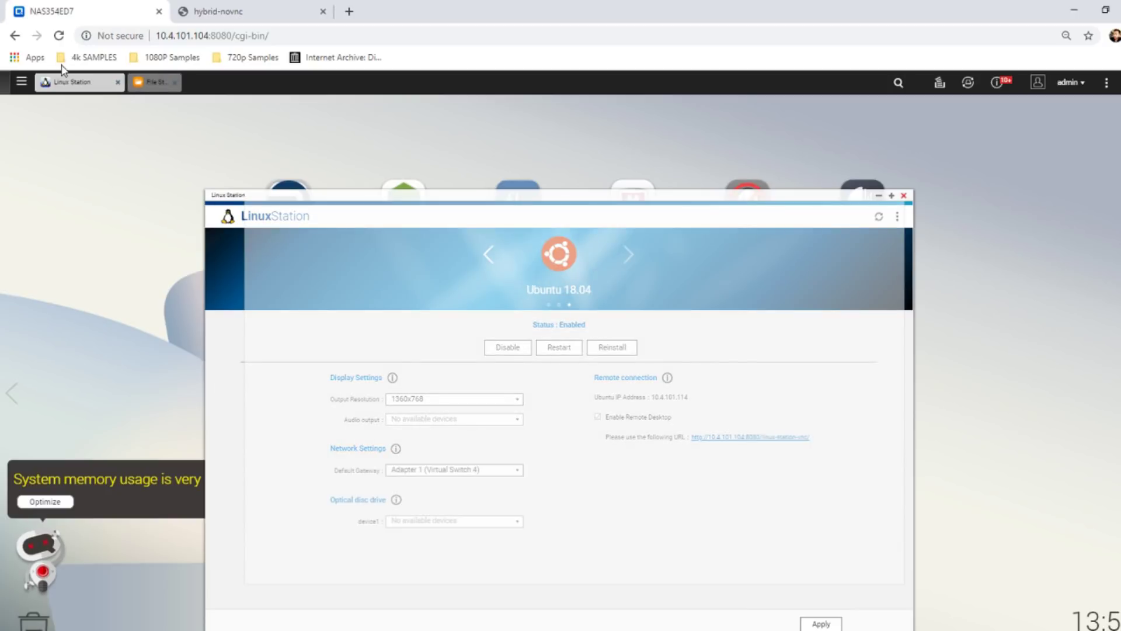
click(248, 12)
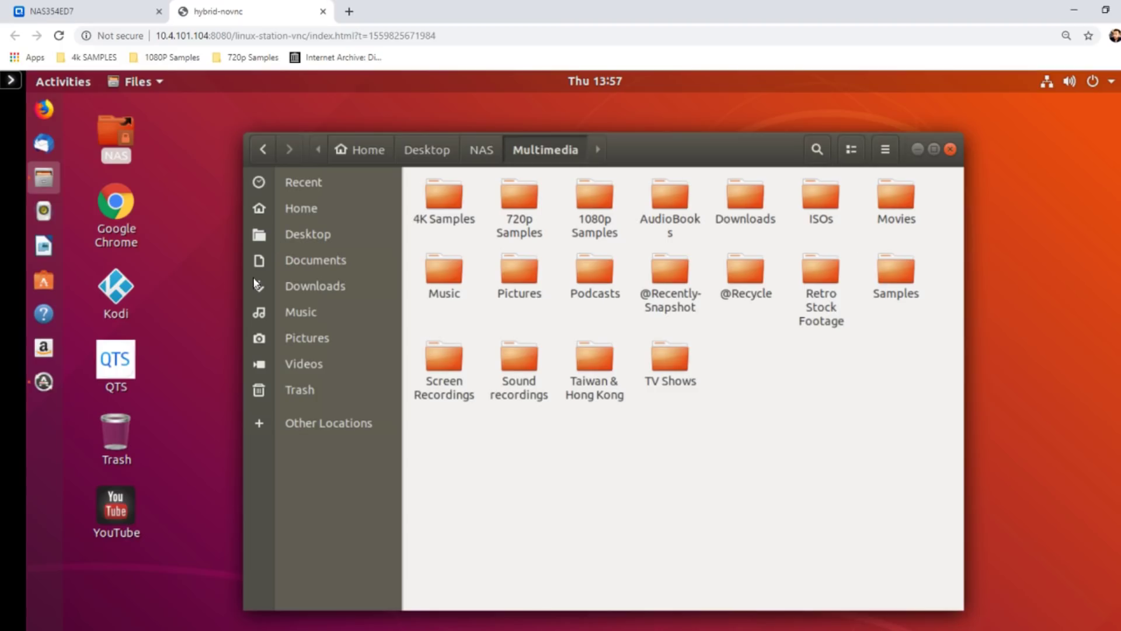
- Close the Multimedia window, select the NAS desktop icon, and launch Ubuntu Software
click(950, 149)
click(99, 137)
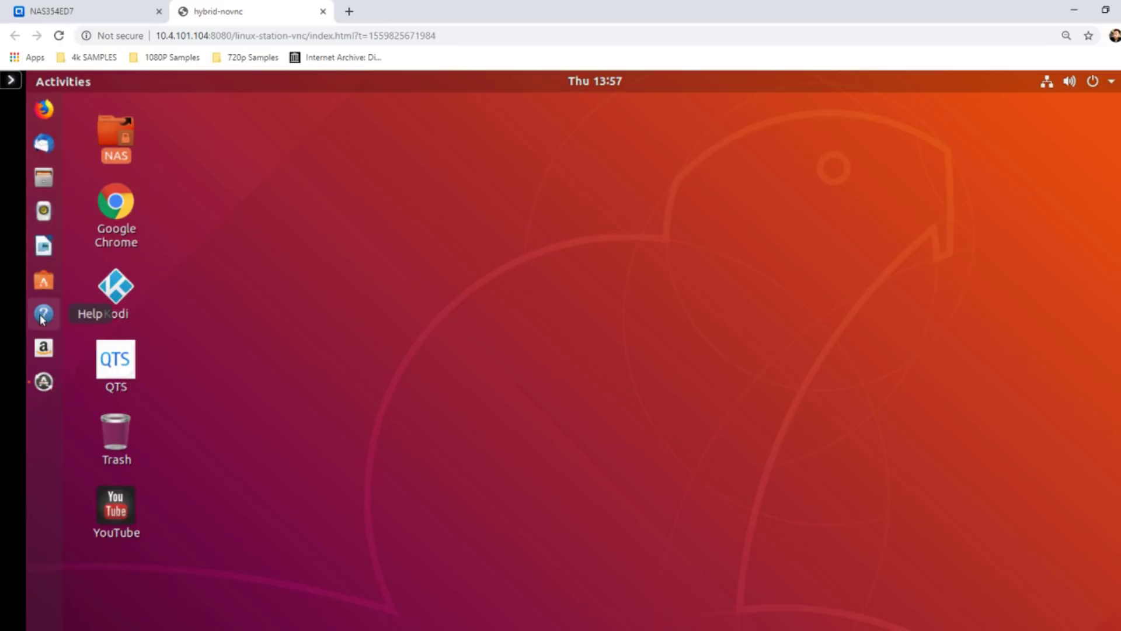
click(47, 282)
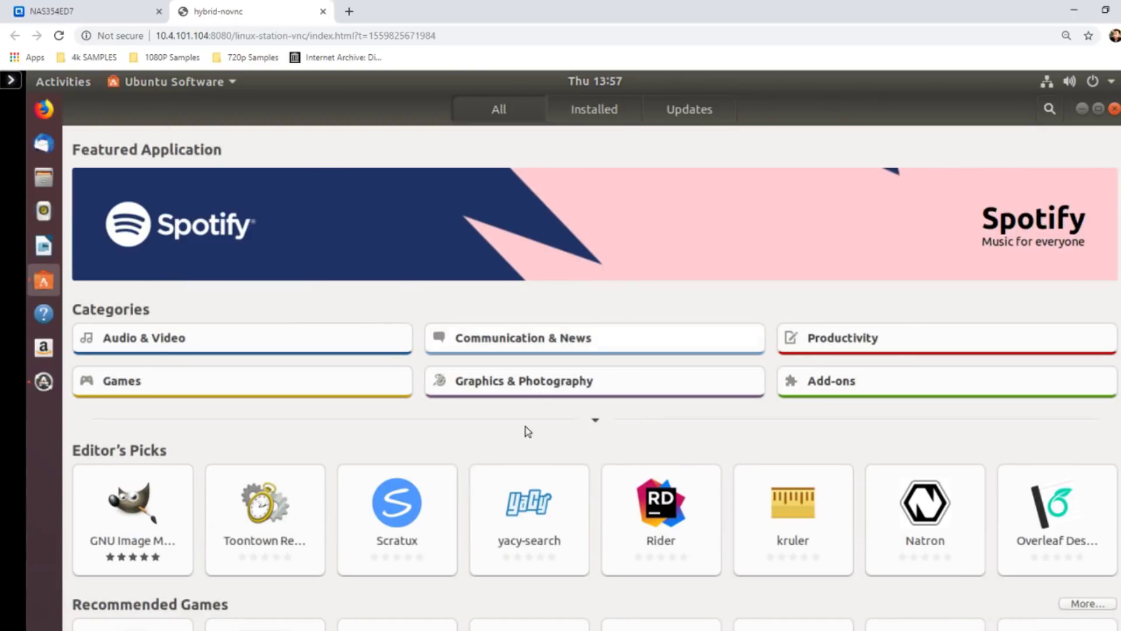
- Scroll the Ubuntu Software home page through its categories and Editor's Picks
scroll(514, 438, down, 1)
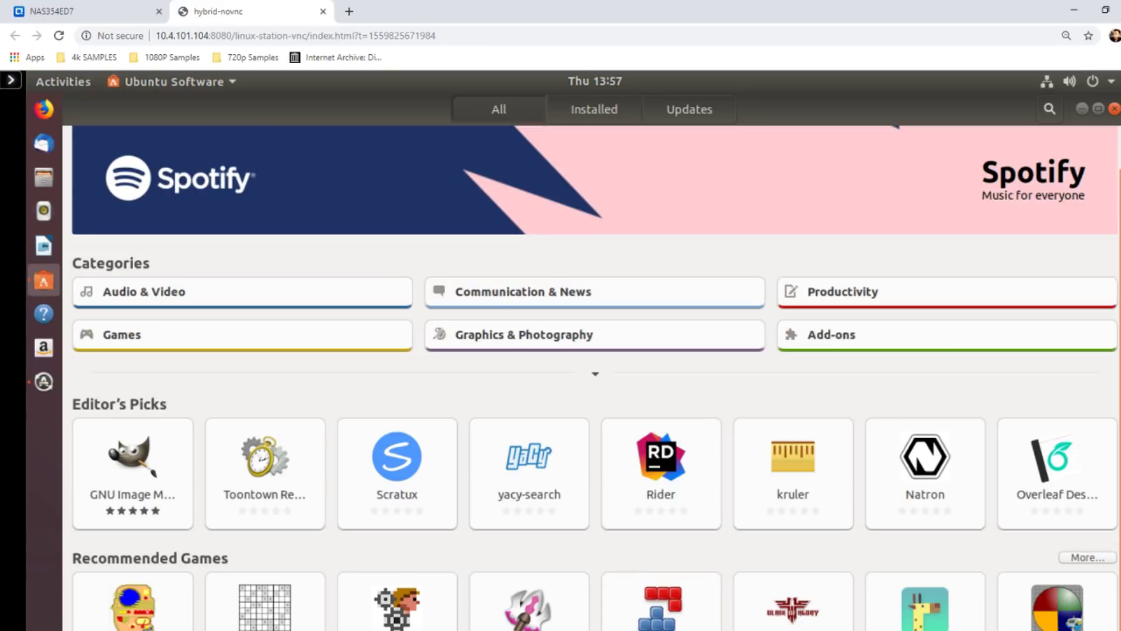
scroll(1118, 157, up, 1)
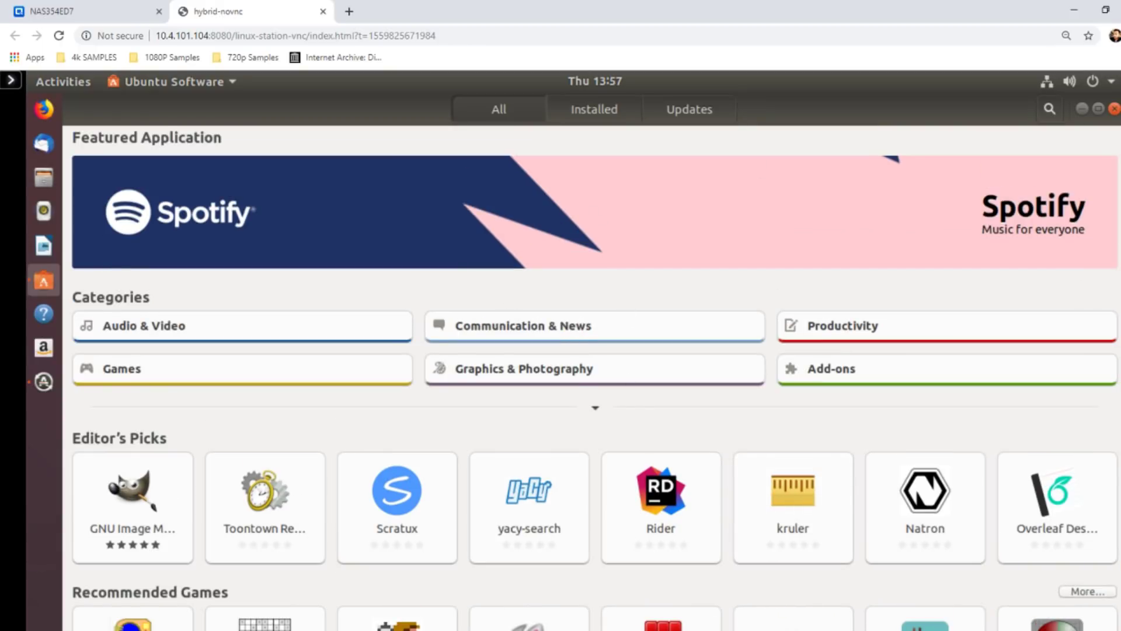
scroll(473, 418, down, 1)
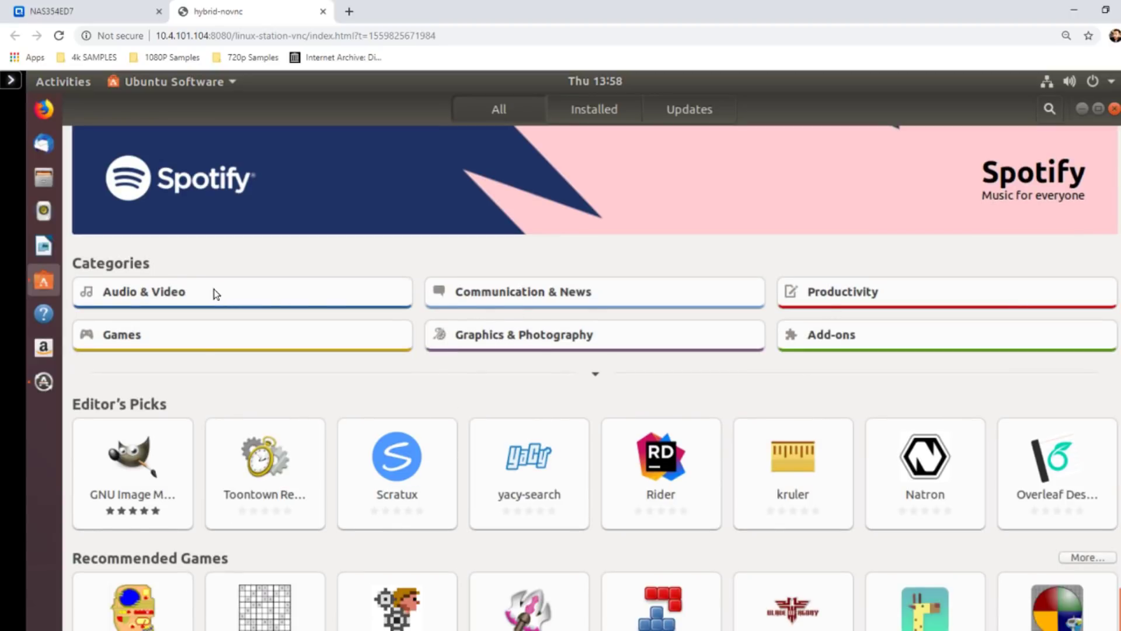
- Scroll through the Graphics & Photography app grid, then close Ubuntu Software
click(545, 342)
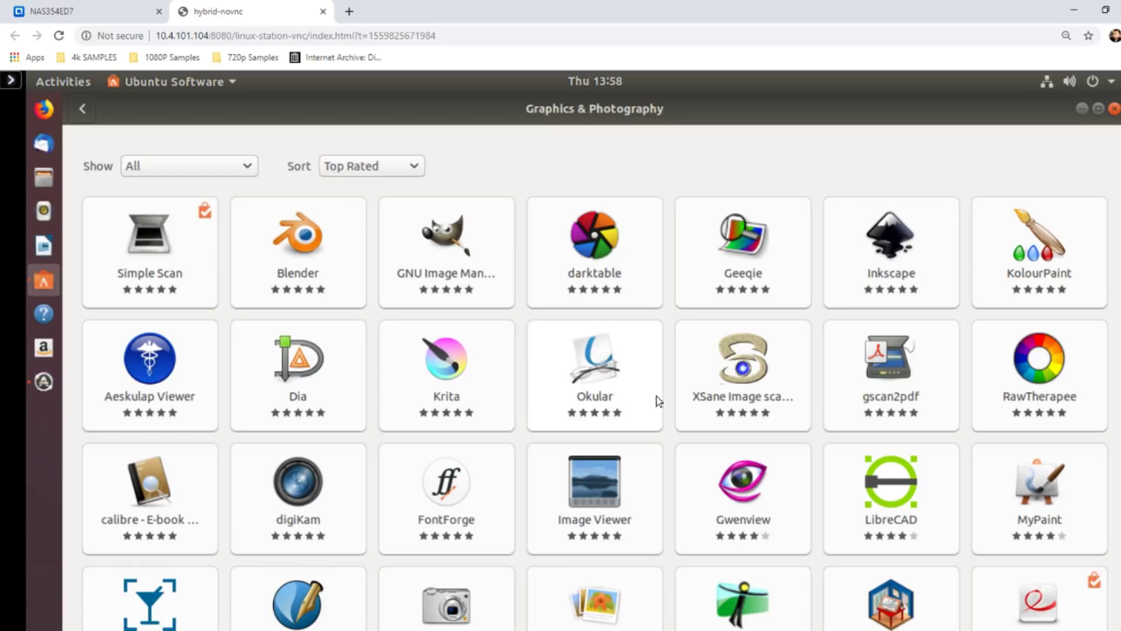
scroll(435, 380, down, 2)
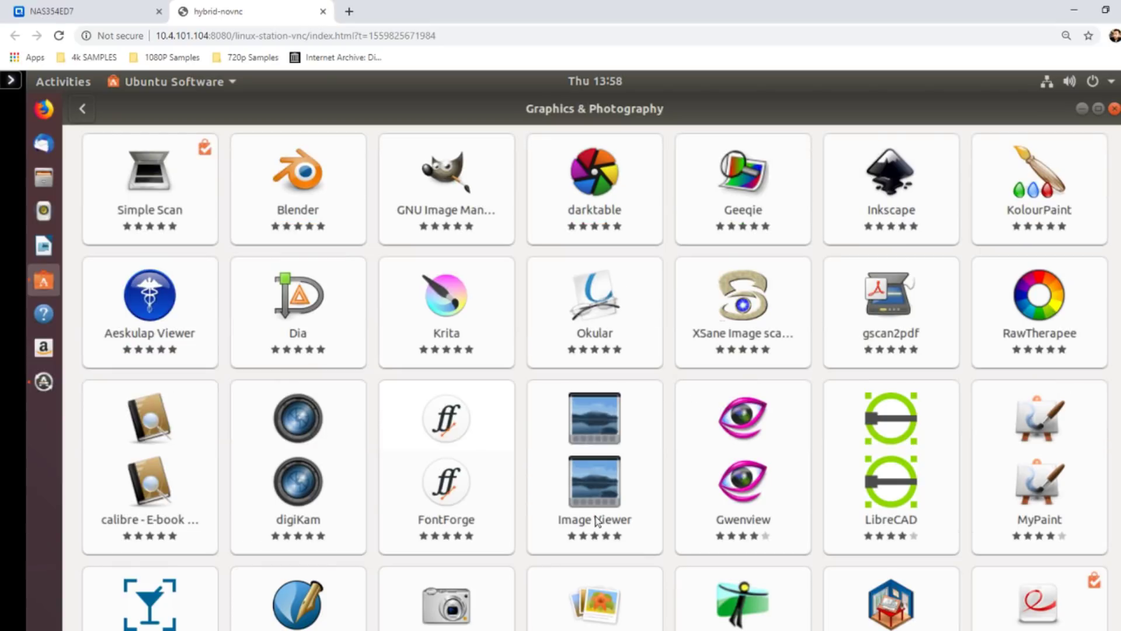
scroll(588, 507, down, 6)
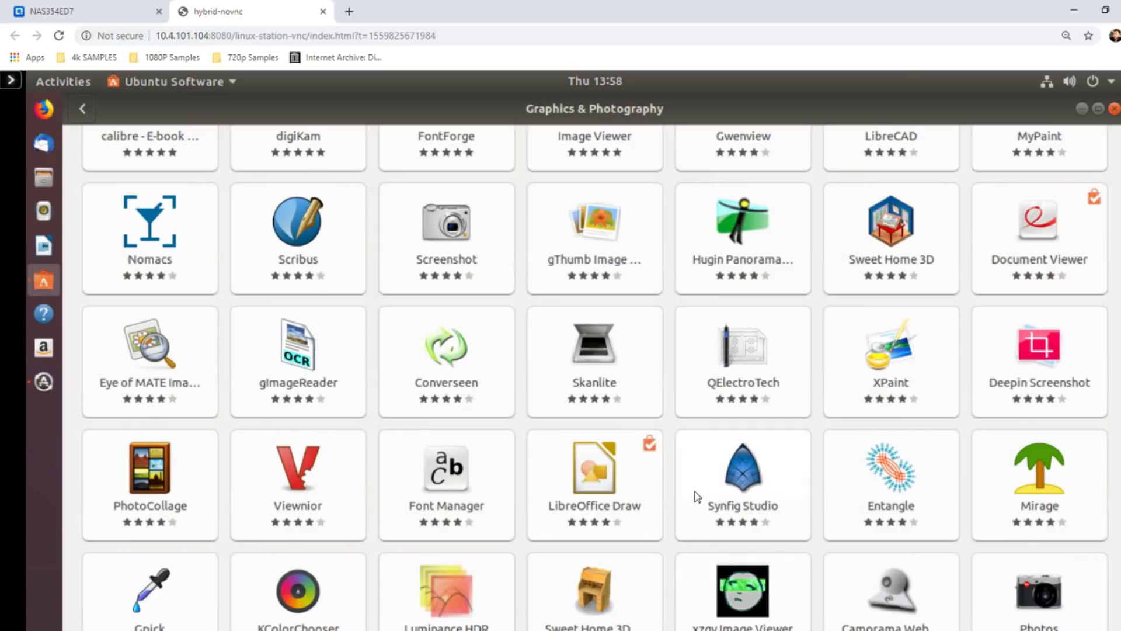
scroll(655, 397, down, 3)
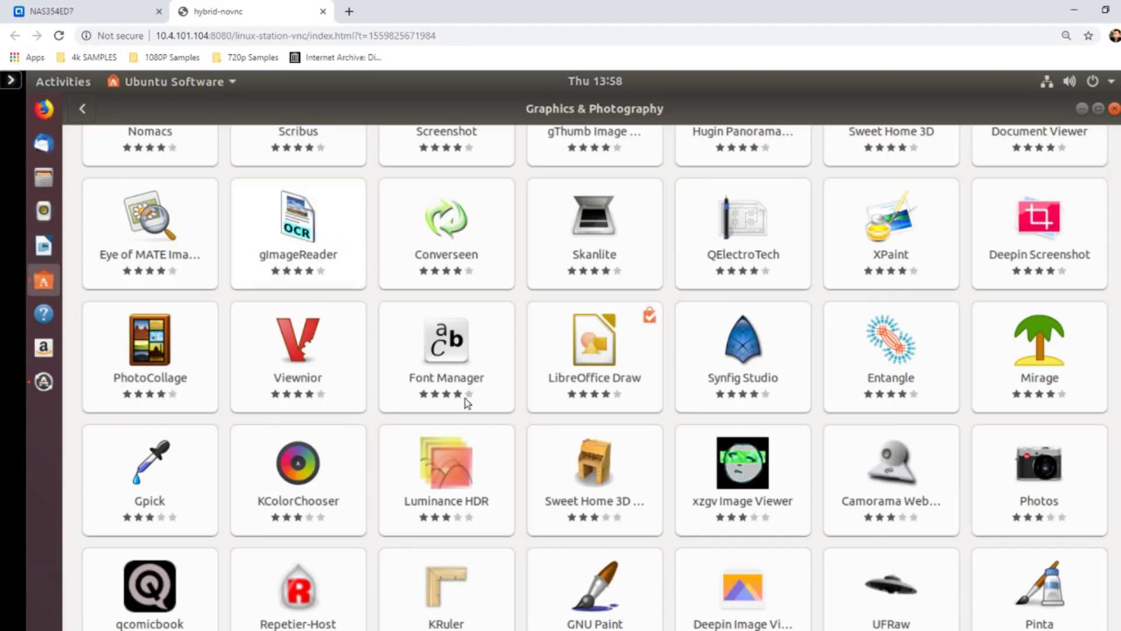
scroll(971, 519, down, 2)
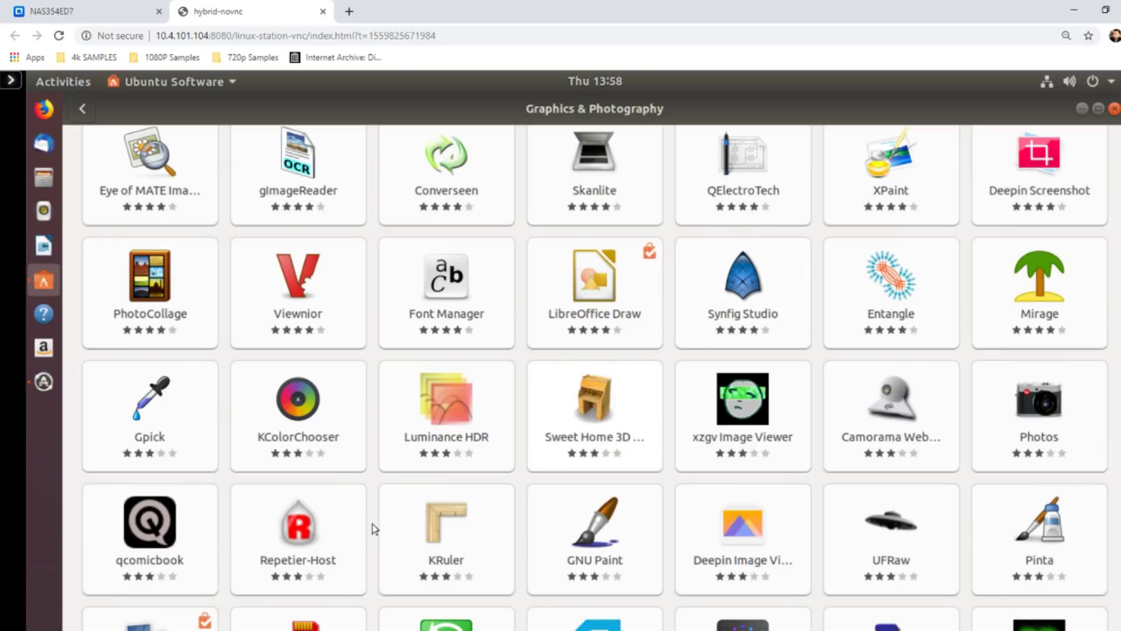
scroll(373, 531, down, 2)
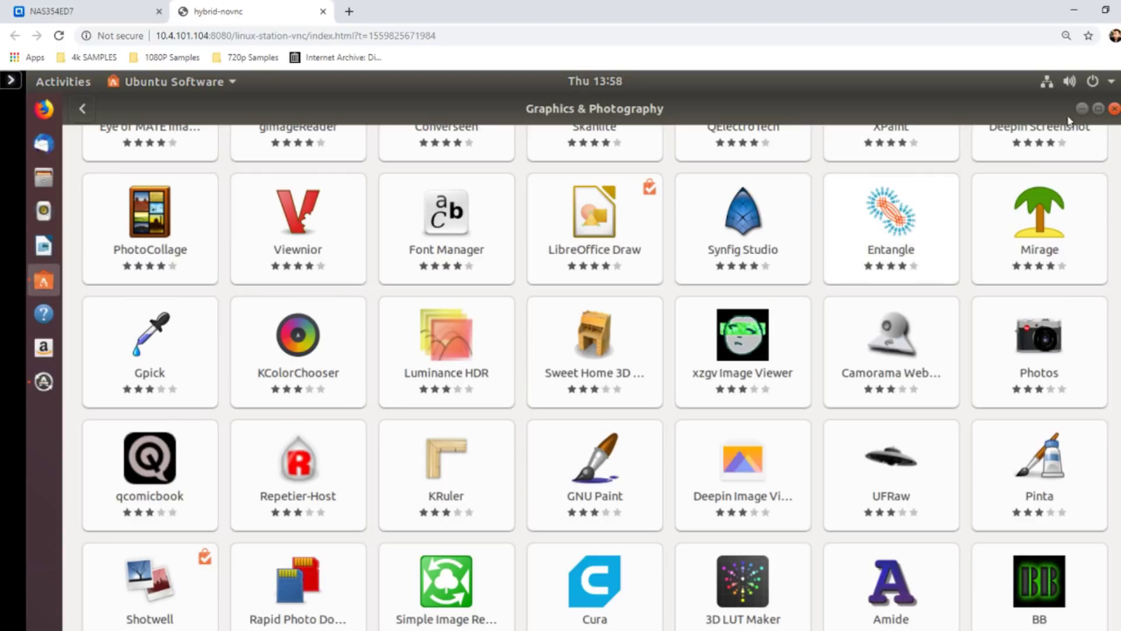
click(1114, 109)
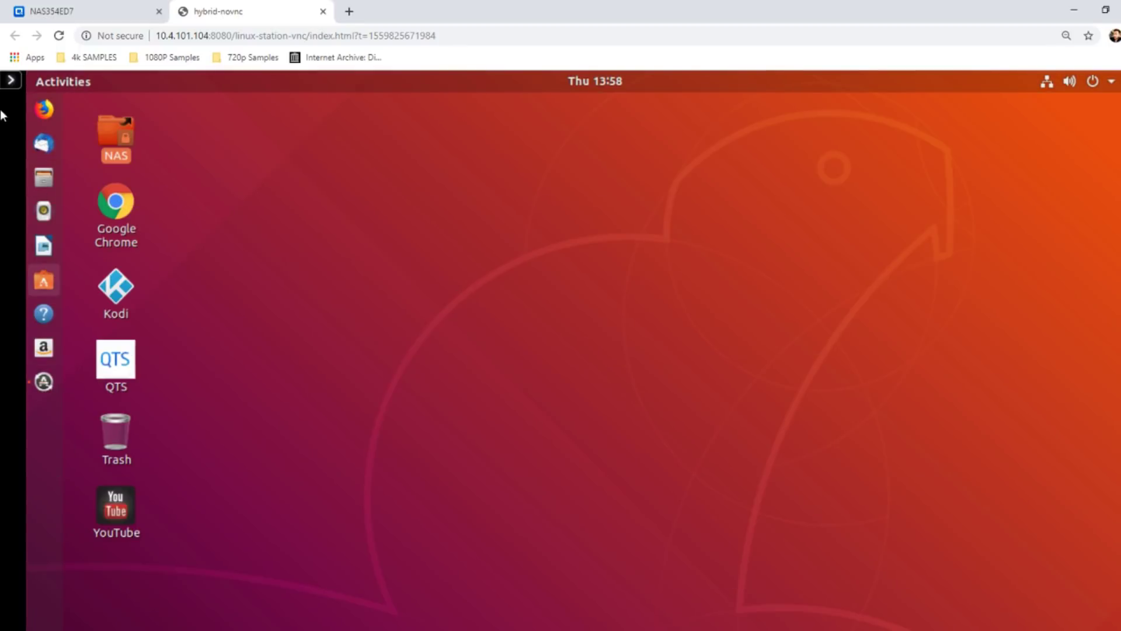
key(super+a)
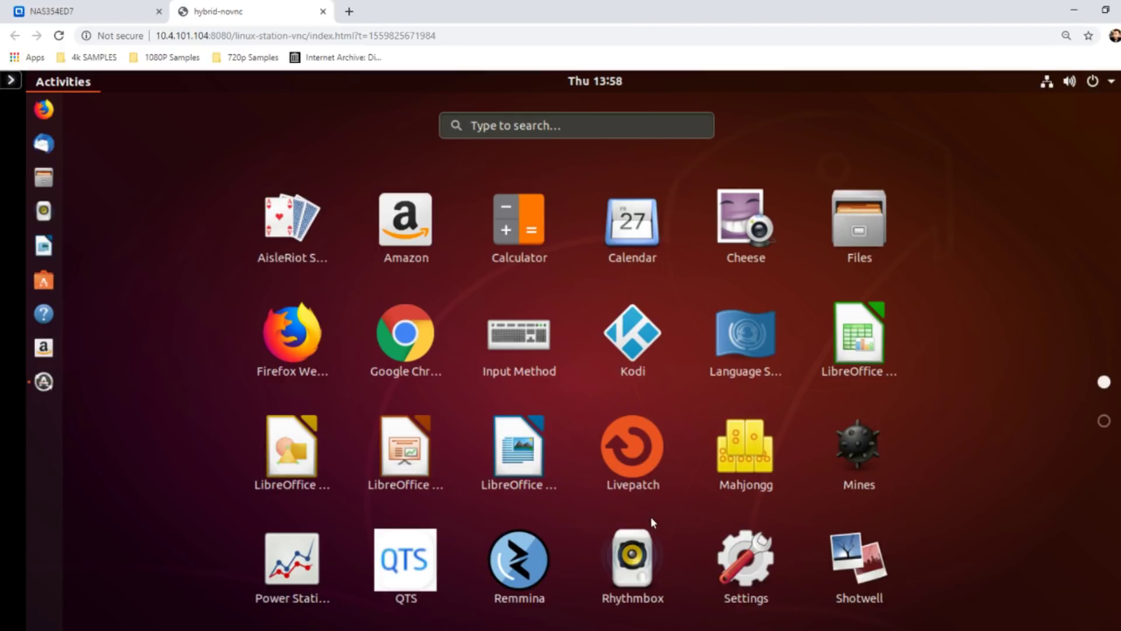
scroll(650, 516, down, 1)
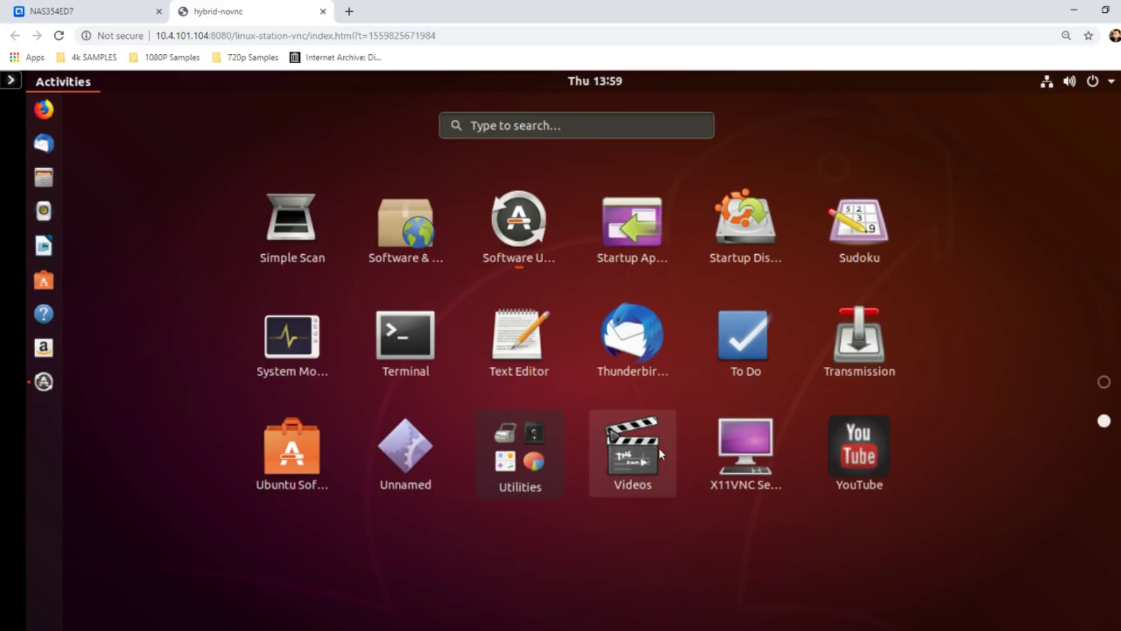
click(407, 461)
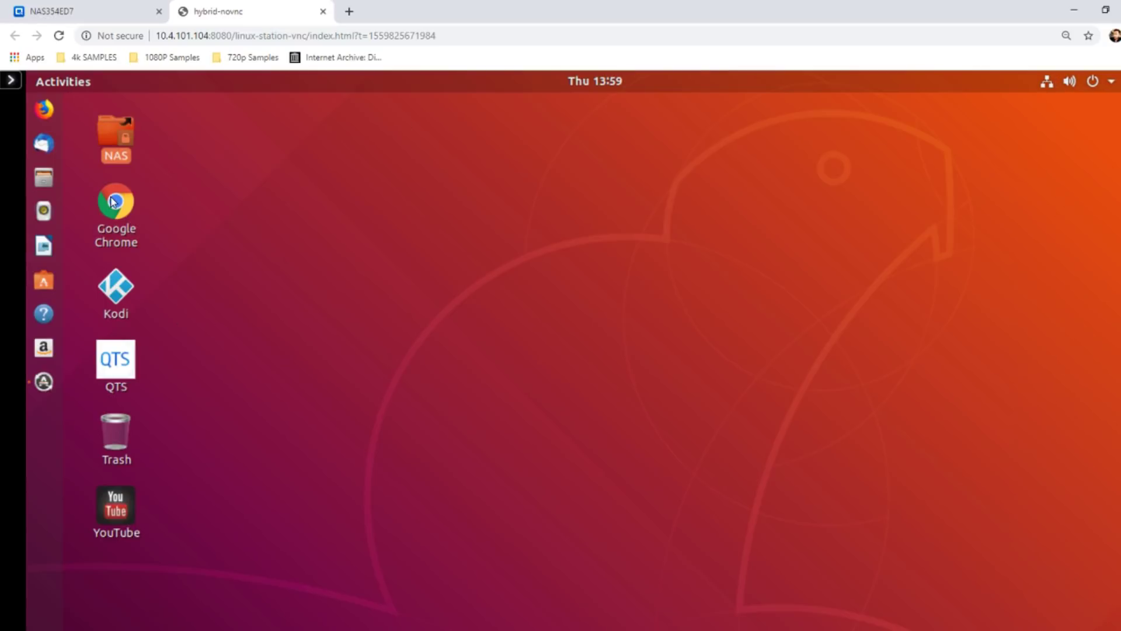
click(109, 13)
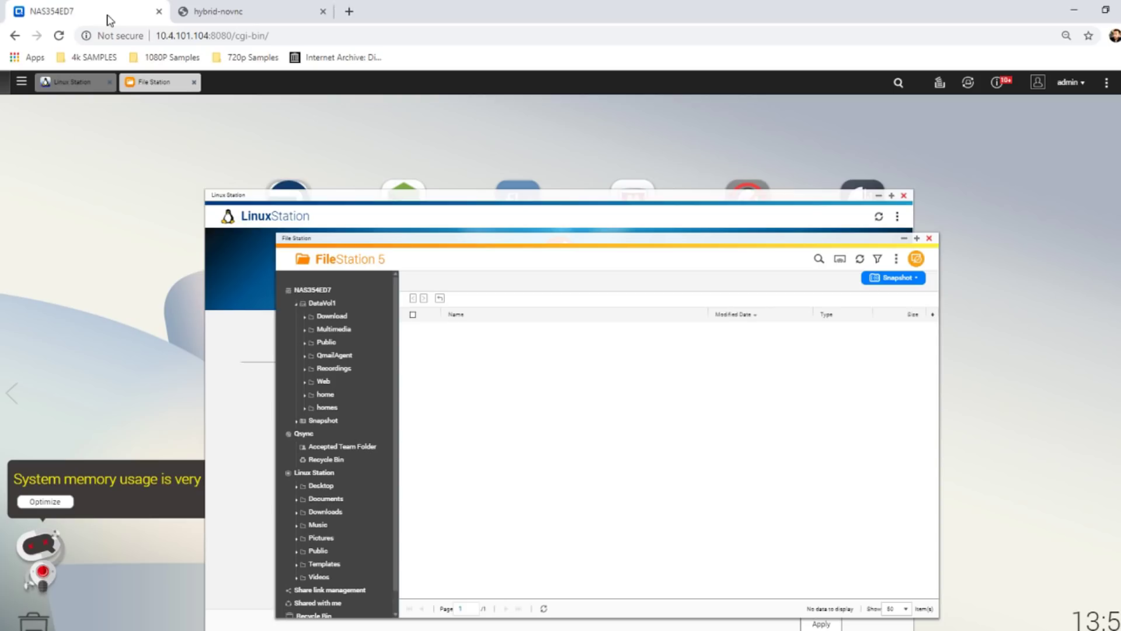
click(242, 15)
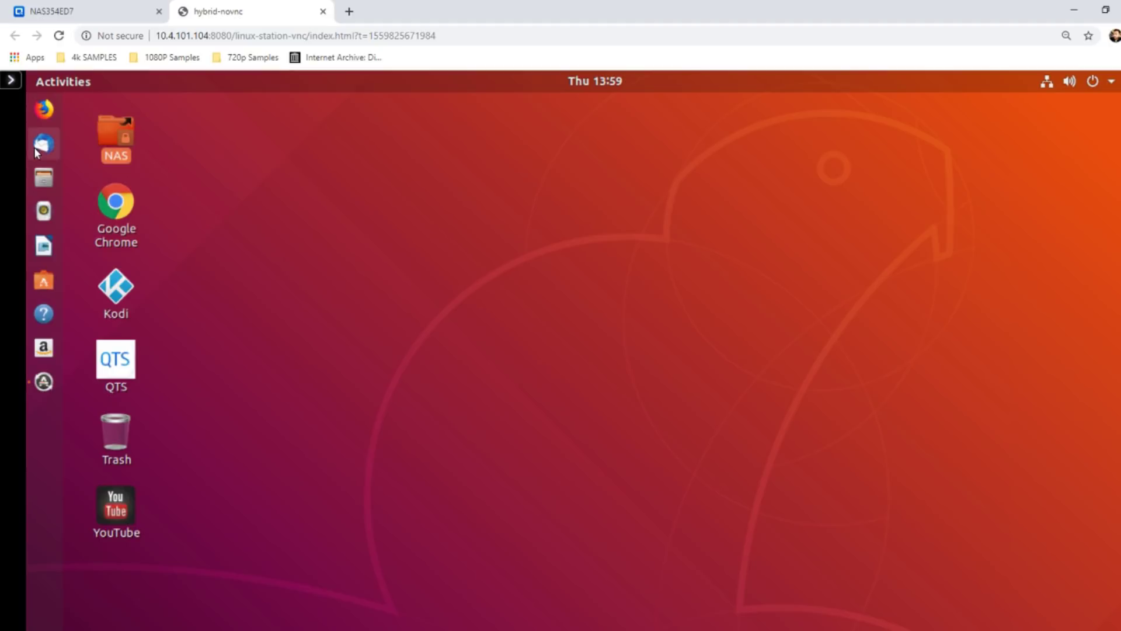
- Launch Firefox, open the BBC home page from Top Sites, scroll it, and quit with Ctrl+Q
click(43, 109)
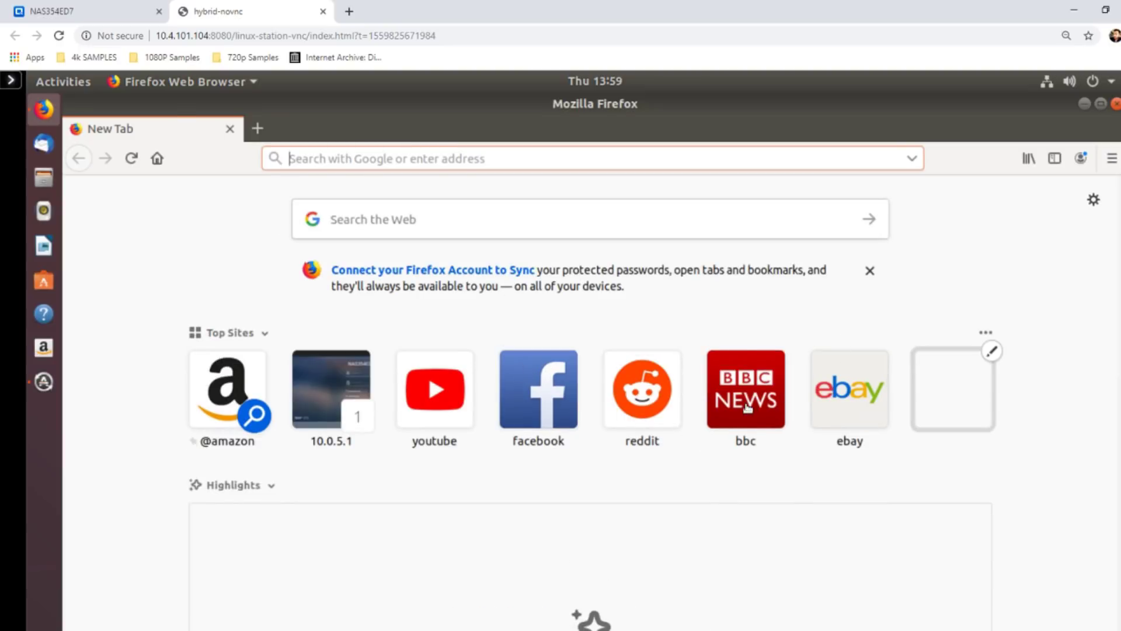
click(713, 408)
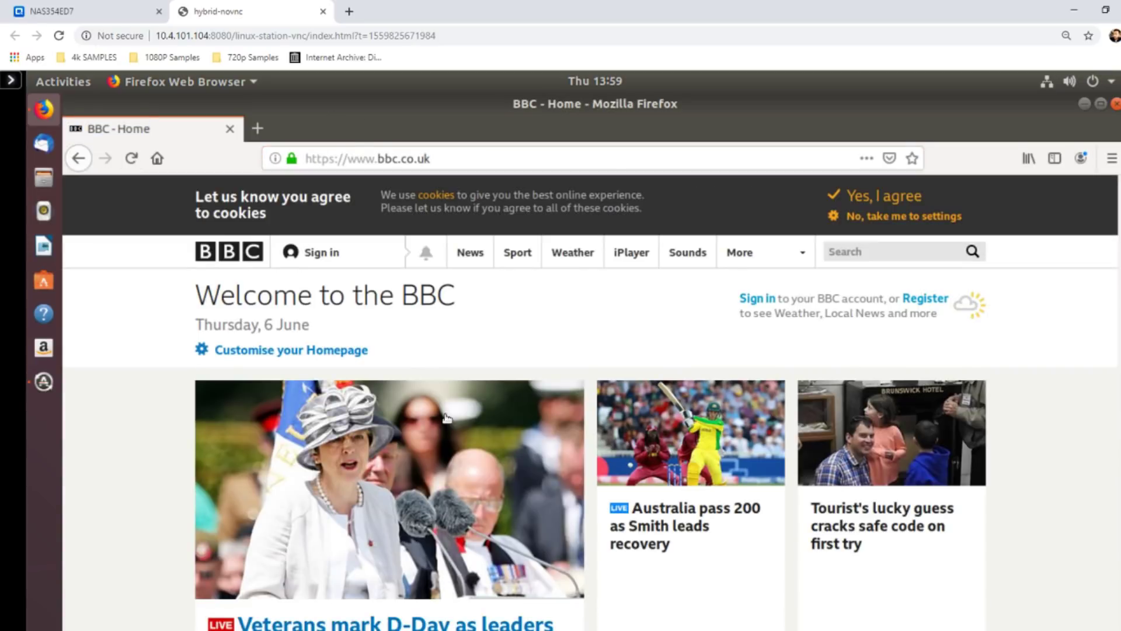
scroll(176, 214, down, 3)
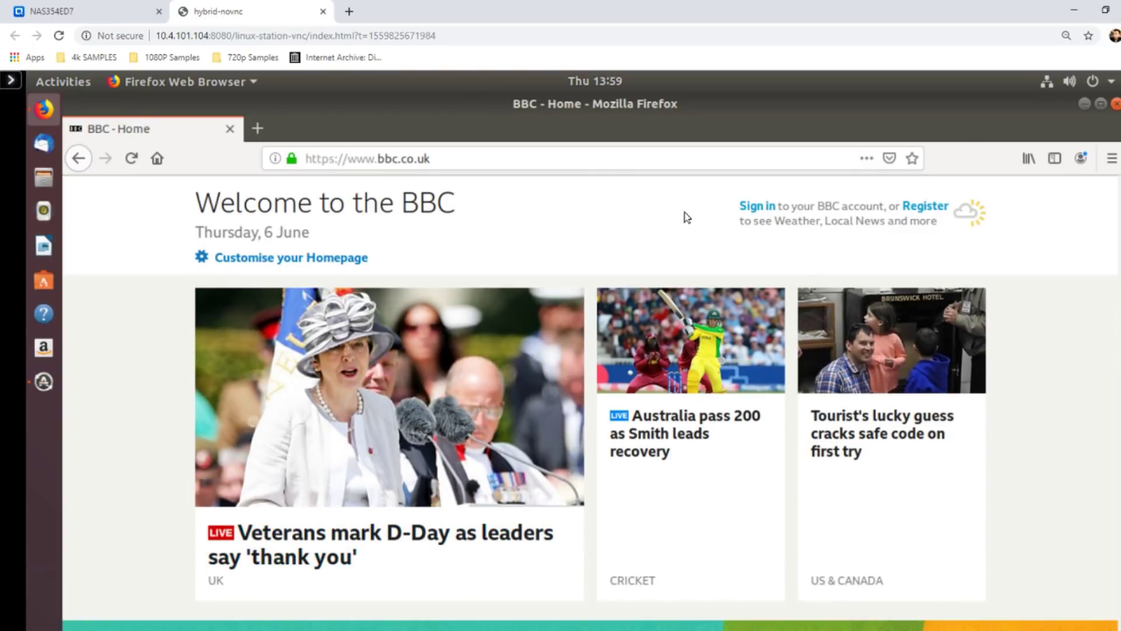
key(ctrl+q)
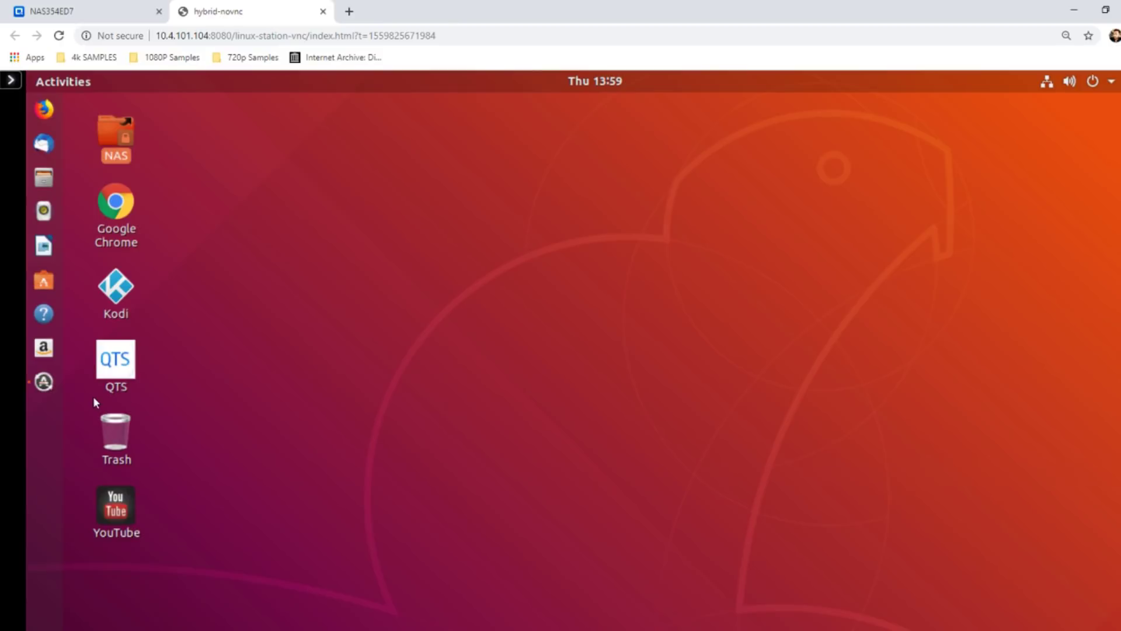